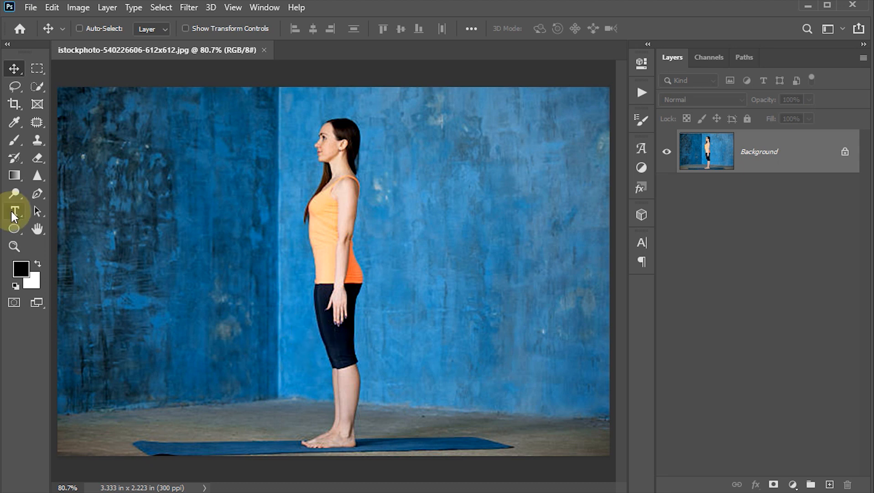
# Step: Set up the Type tool with the Arial MT Black font at a size of 38 pt
pyautogui.click(14, 213)
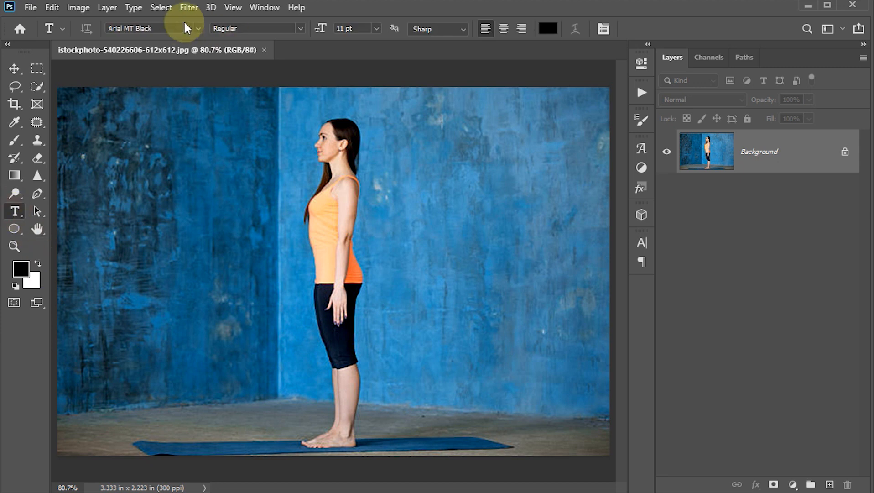
pyautogui.click(195, 28)
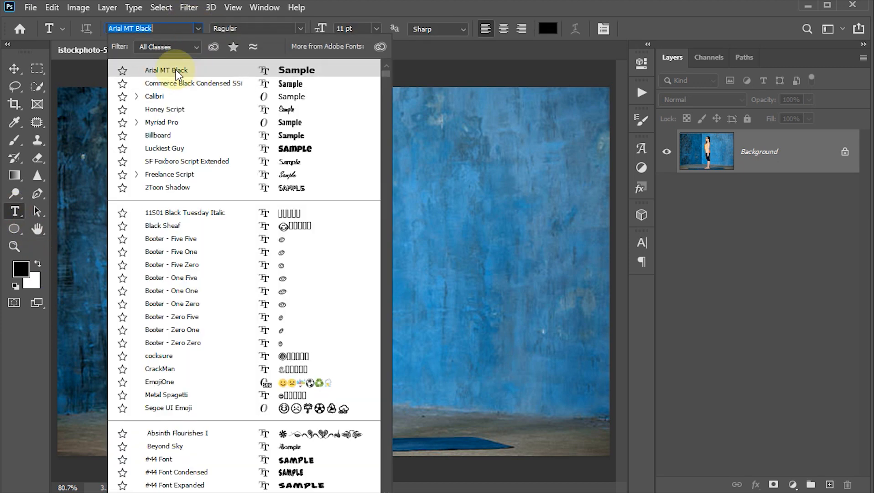
pyautogui.click(177, 73)
pyautogui.click(352, 29)
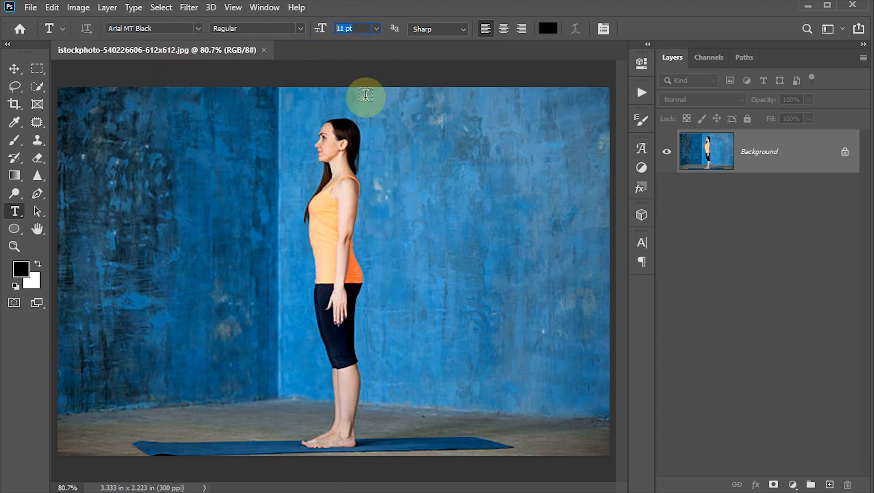
pyautogui.write('38')
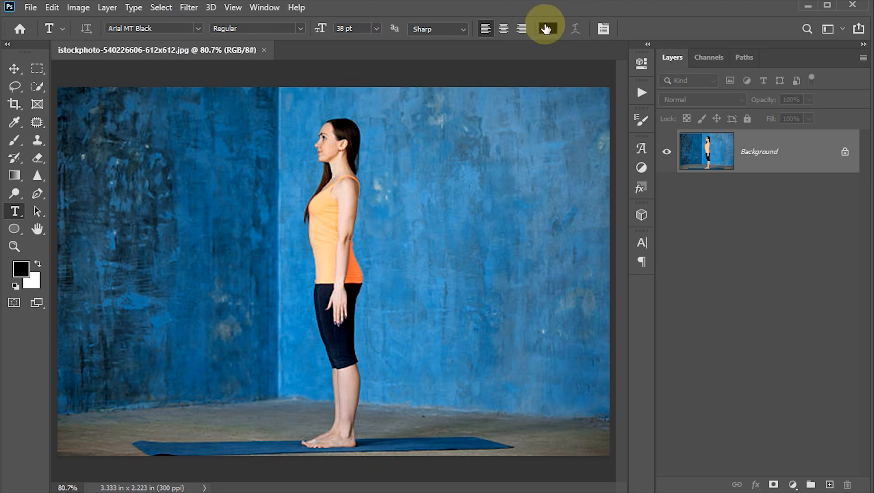
# Step: Set the text color to white (ffffff) and the text alignment to centered
pyautogui.click(547, 28)
pyautogui.moveTo(498, 285); pyautogui.dragTo(453, 210)
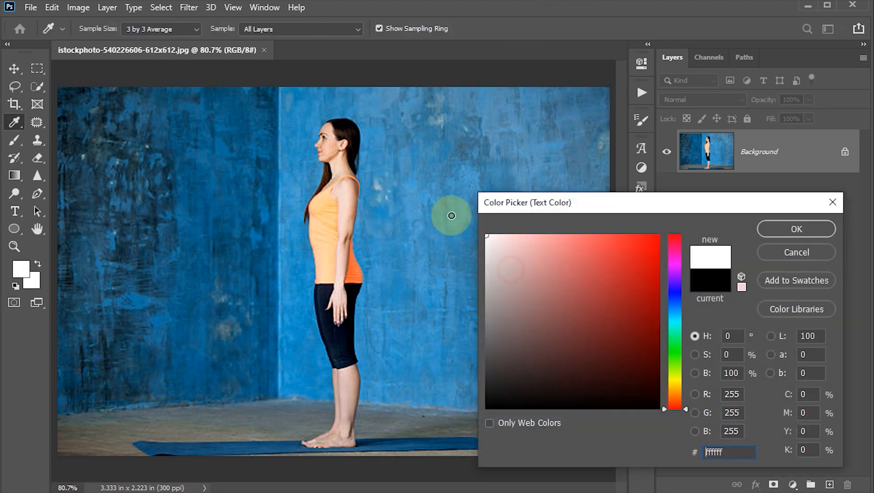
pyautogui.click(780, 238)
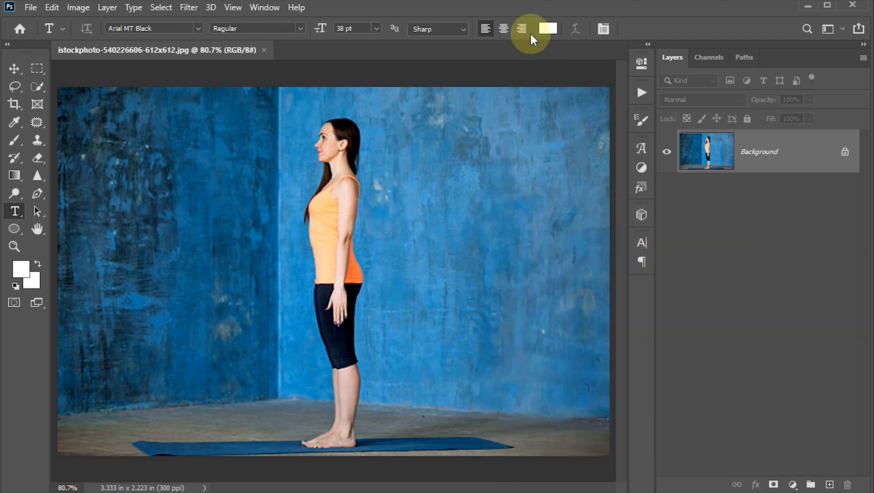
pyautogui.click(504, 29)
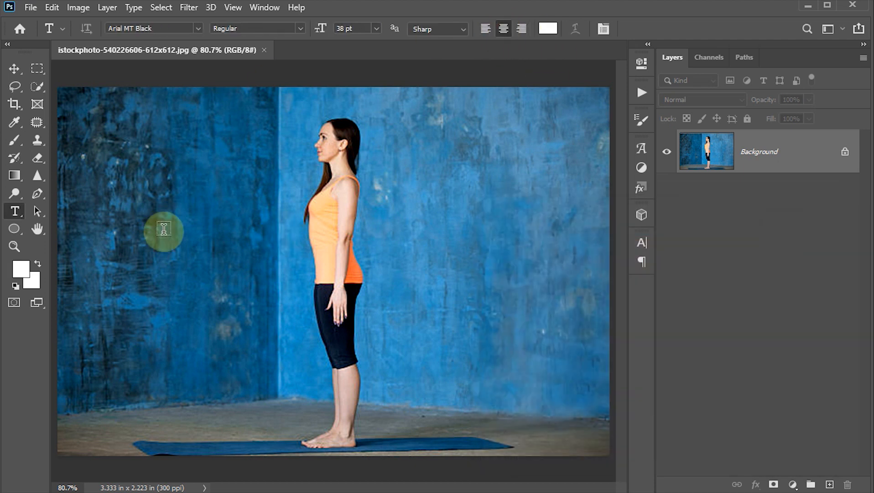
# Step: Add the text "traning class" on two lines and move it over the middle of the photo
pyautogui.click(158, 182)
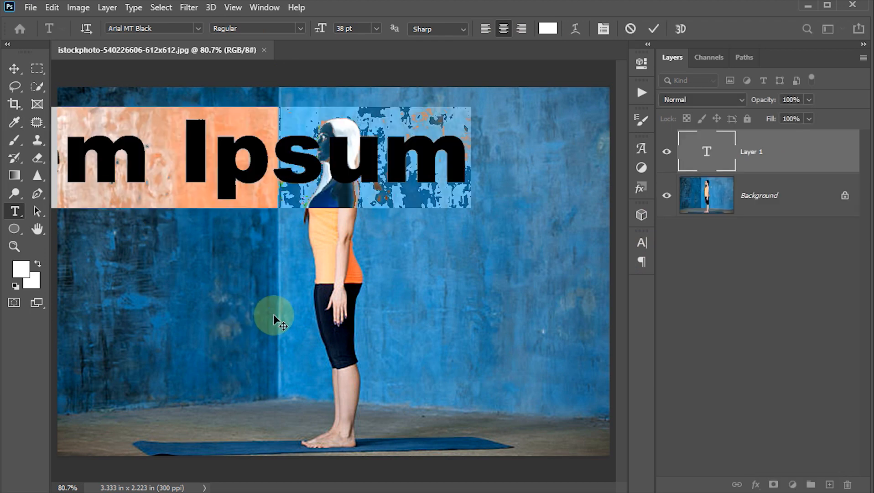
pyautogui.write('traning')
pyautogui.press('Return')
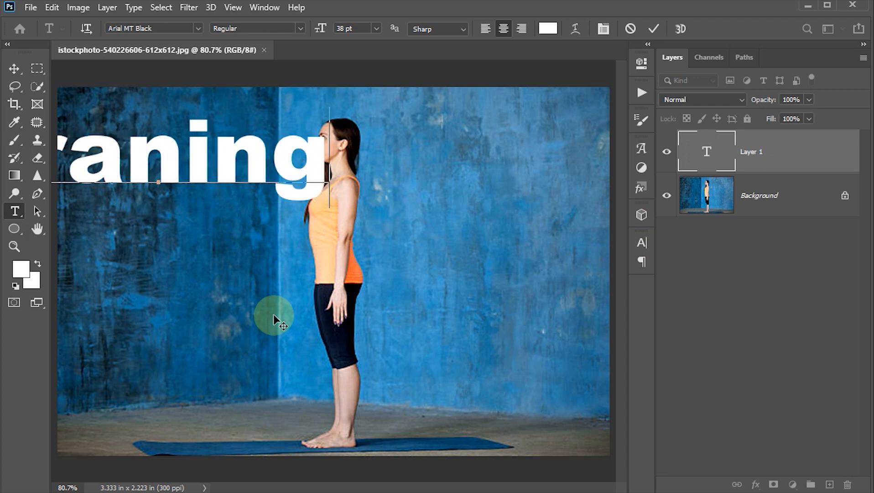
pyautogui.write('class')
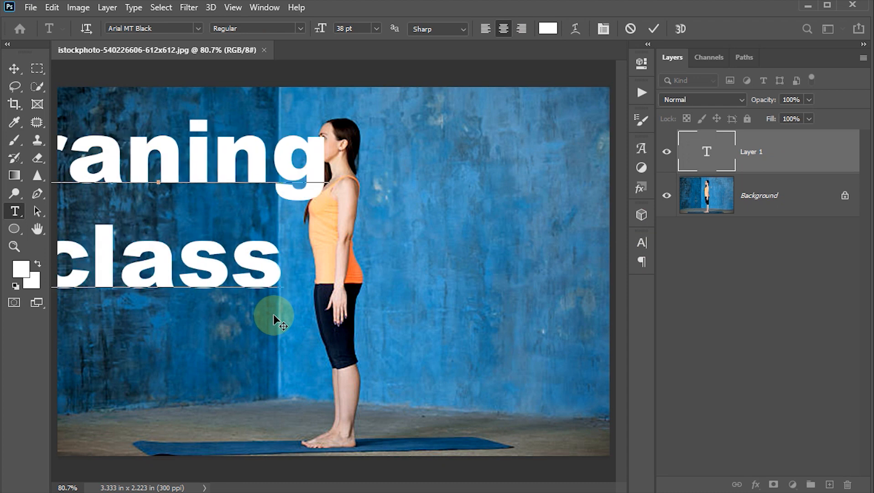
pyautogui.click(655, 29)
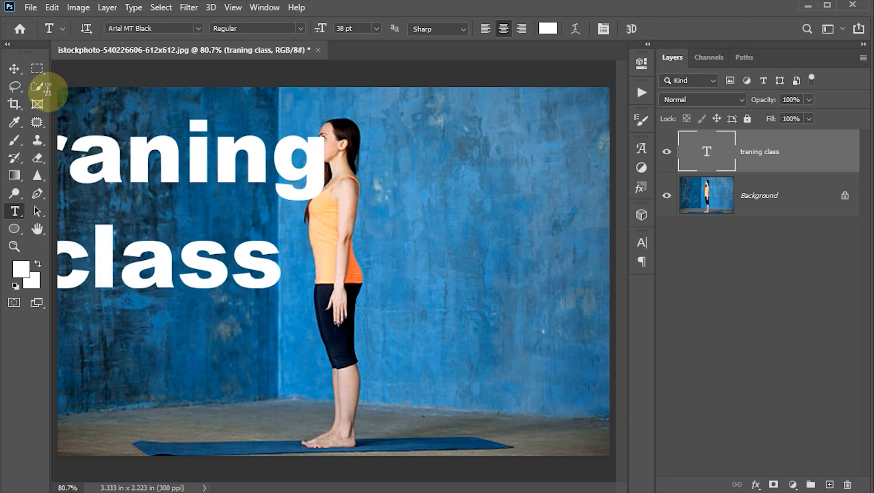
pyautogui.click(14, 69)
pyautogui.moveTo(131, 187); pyautogui.dragTo(308, 198)
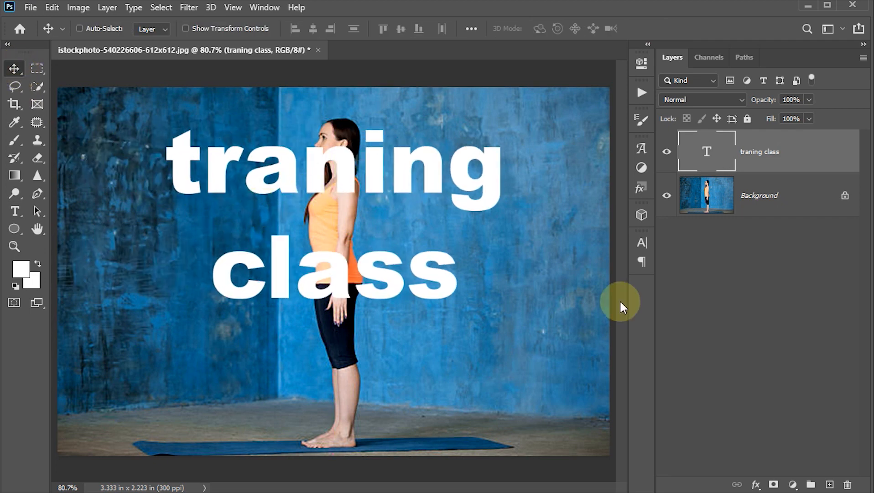
# Step: Format the text as all caps with 31.84 pt leading and move it slightly lower on the photo
pyautogui.click(641, 243)
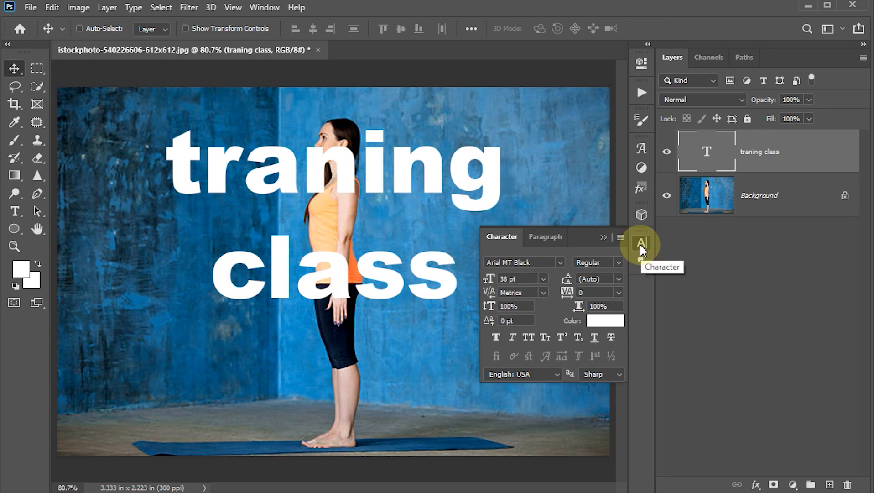
pyautogui.click(529, 337)
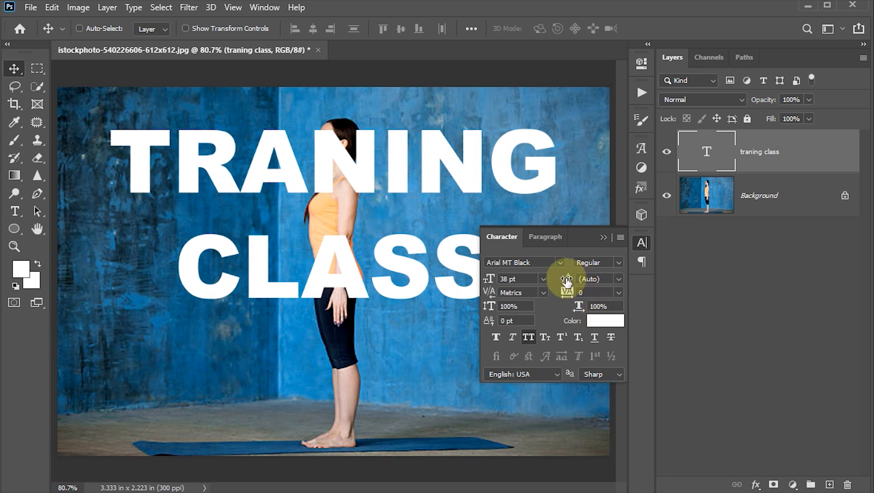
pyautogui.moveTo(567, 283); pyautogui.dragTo(554, 281)
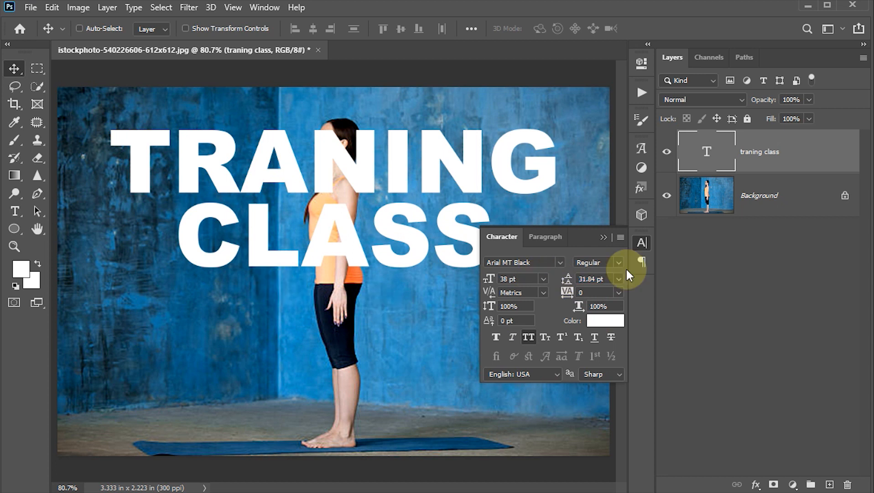
pyautogui.click(641, 242)
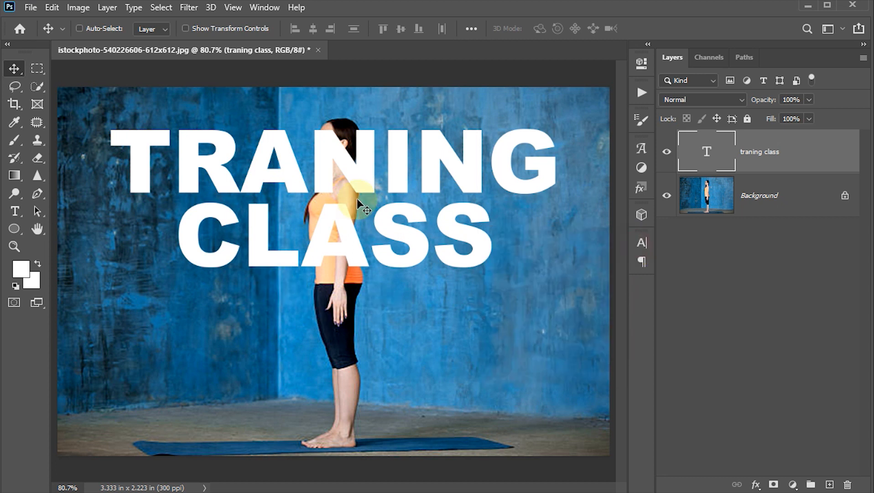
pyautogui.moveTo(358, 197); pyautogui.dragTo(354, 230)
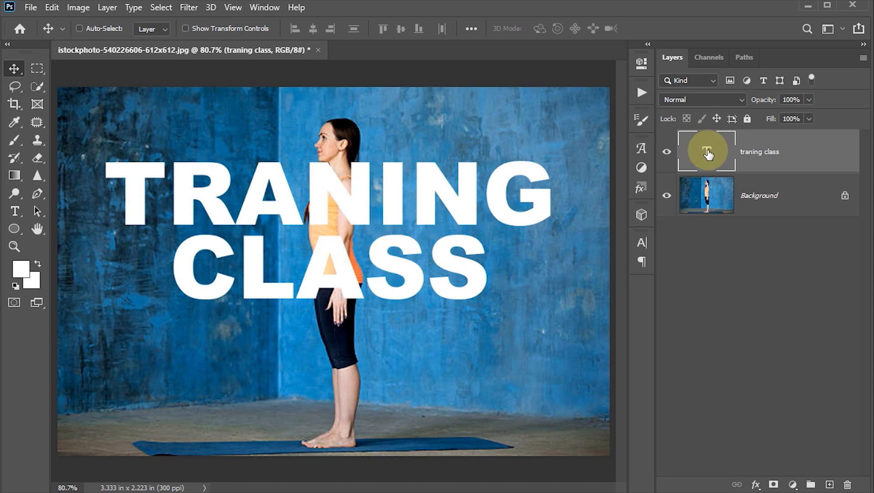
# Step: Load the text layer's letter shapes as a selection, copy the lettering, and deselect
pyautogui.keyDown('ctrl'); pyautogui.click(708, 154); pyautogui.keyUp('ctrl')
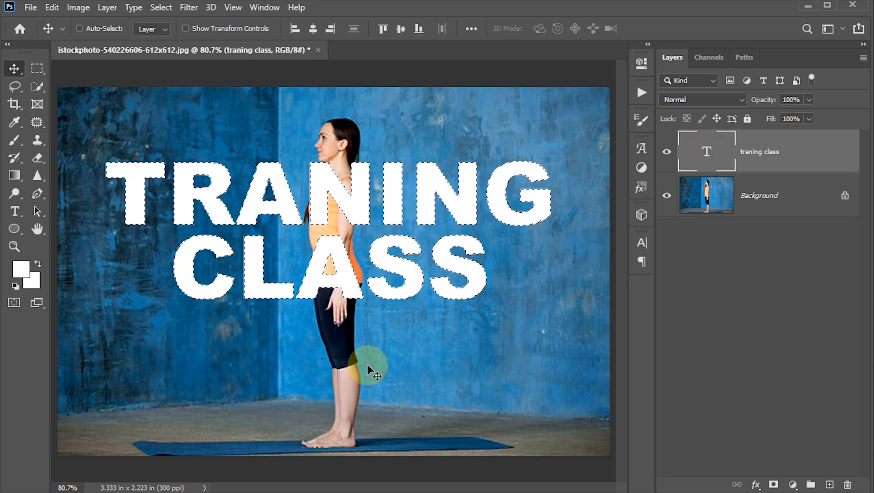
pyautogui.press('ctrl')
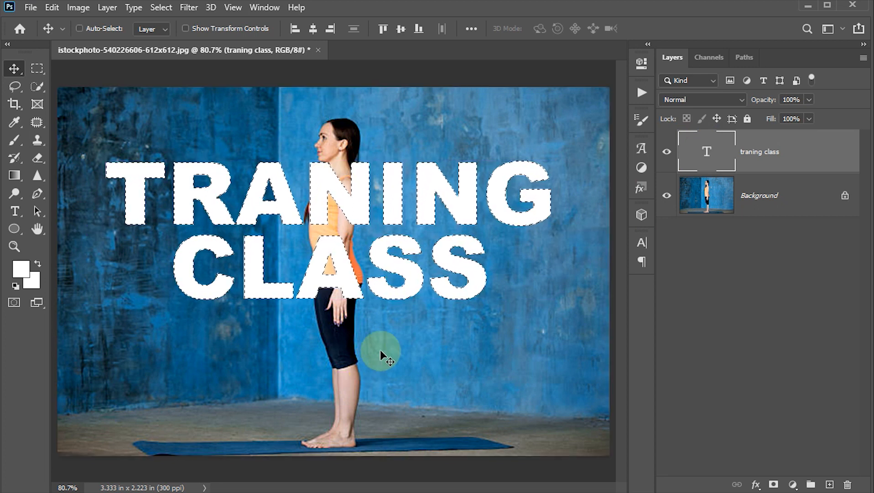
pyautogui.press('ctrl')
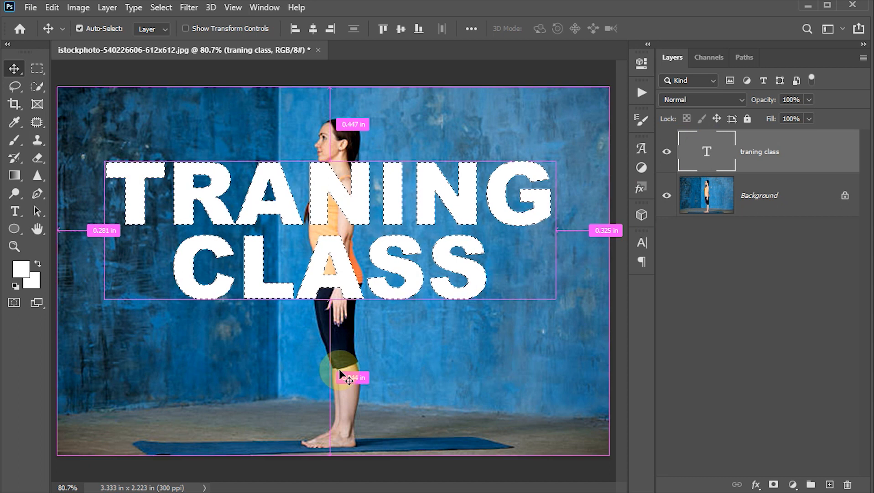
pyautogui.hotkey('ctrl', 'd')
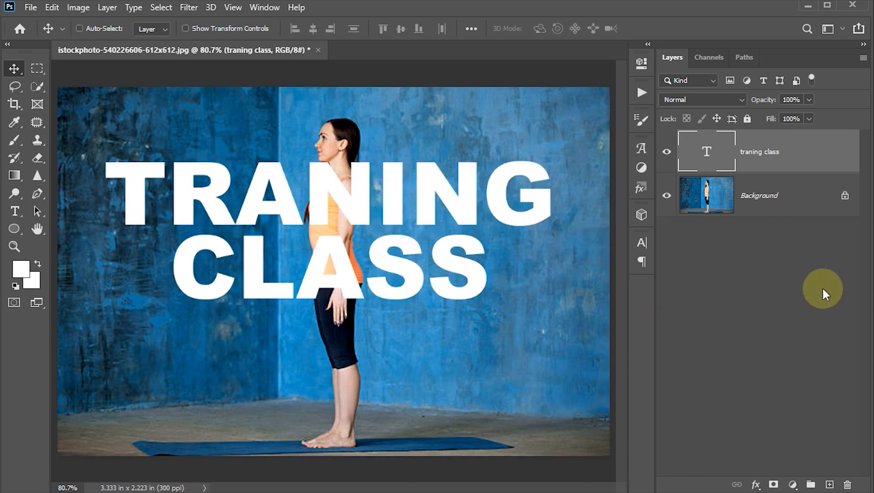
# Step: Hide the "traning class" text layer and add a new empty layer above it
pyautogui.click(668, 153)
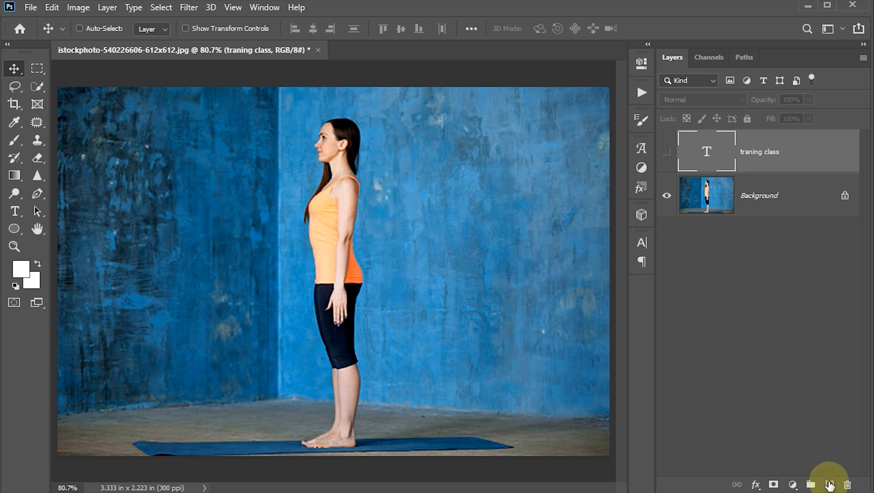
pyautogui.click(830, 484)
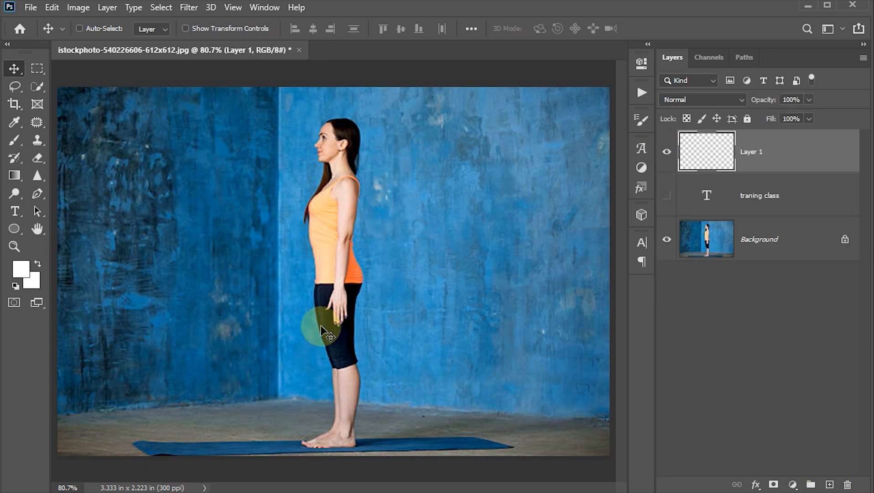
# Step: Open the Vanishing Point filter and draw a four-cornered perspective plane over the dark wall left of the room corner
pyautogui.click(189, 8)
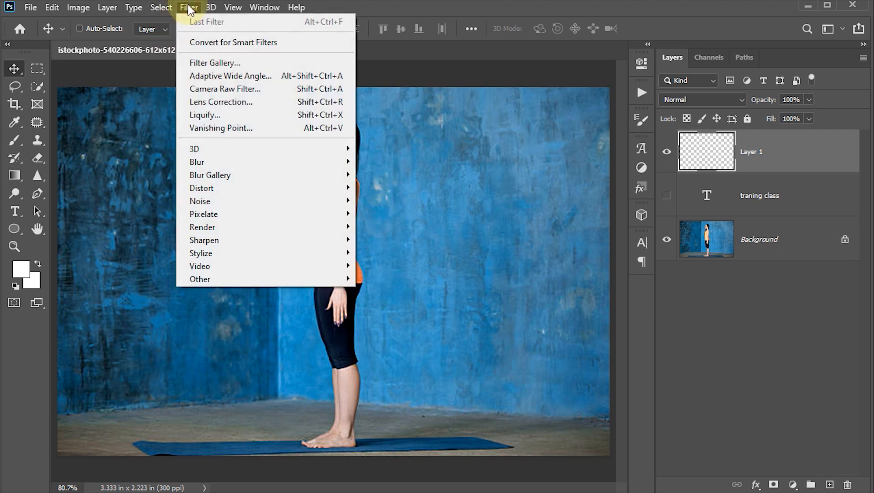
pyautogui.click(208, 130)
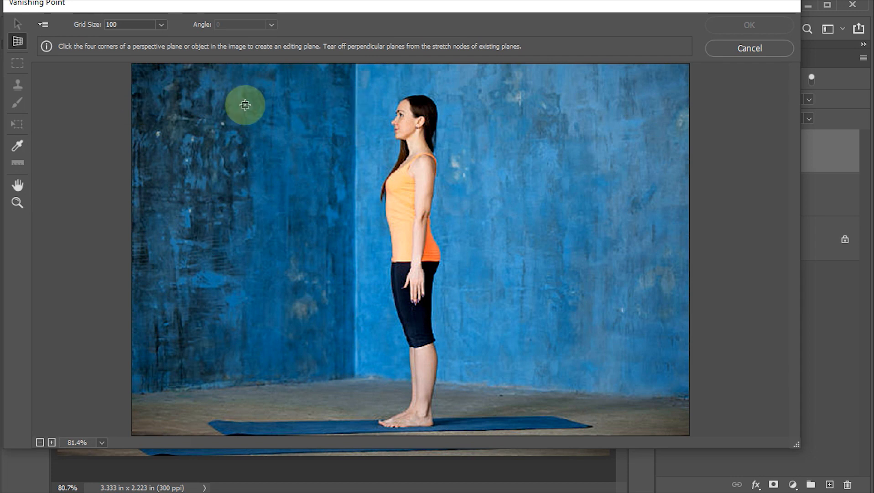
pyautogui.click(135, 84)
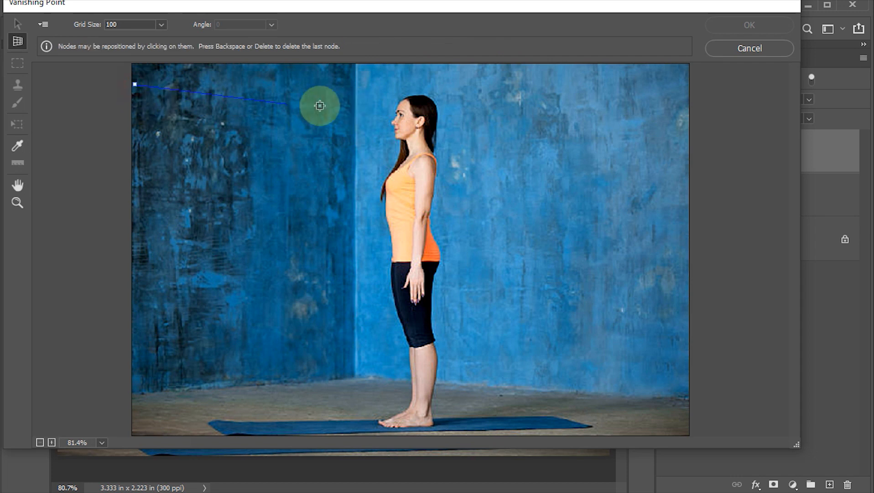
pyautogui.click(355, 95)
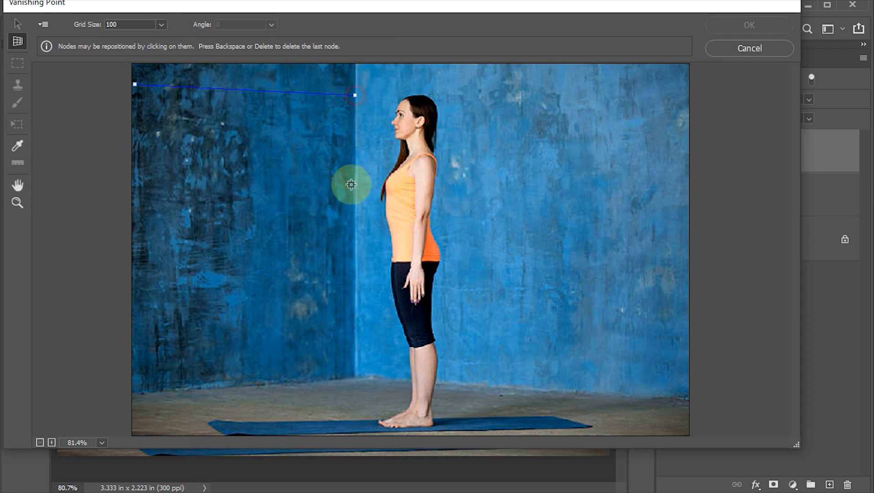
pyautogui.click(355, 350)
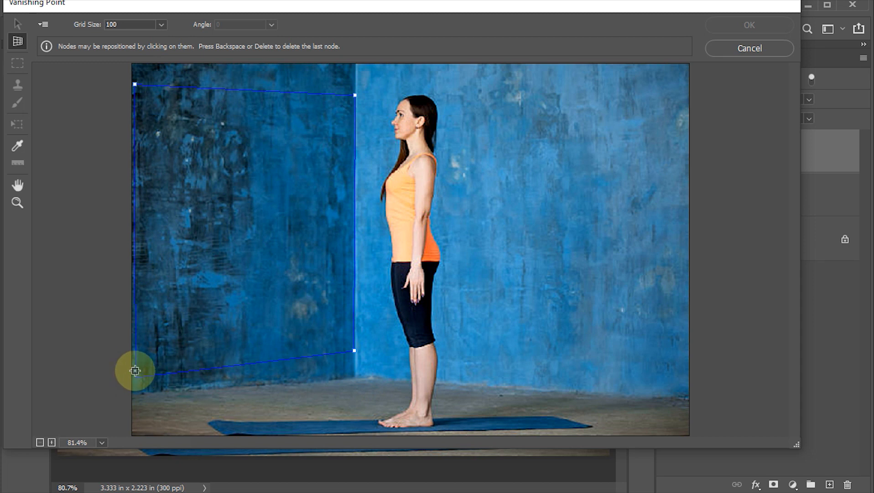
pyautogui.click(134, 360)
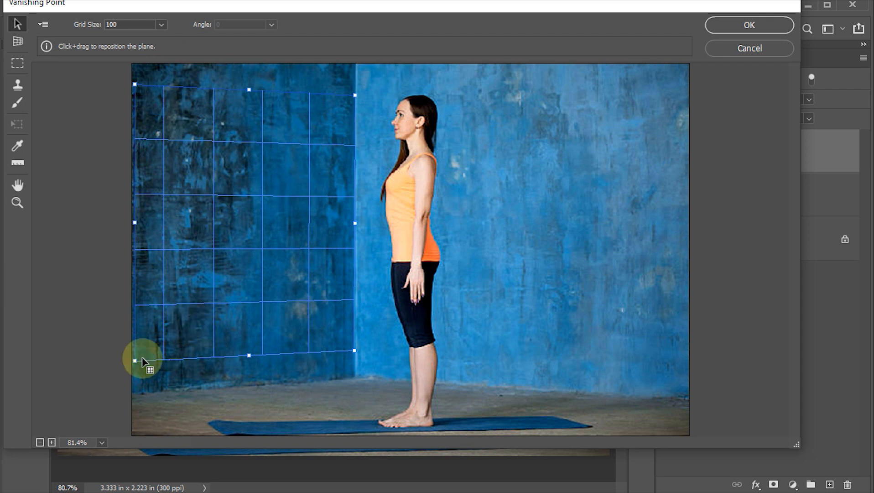
# Step: Adjust the plane's two lower corners and upper right corner to fit the perspective of the left wall
pyautogui.moveTo(136, 362); pyautogui.dragTo(137, 373)
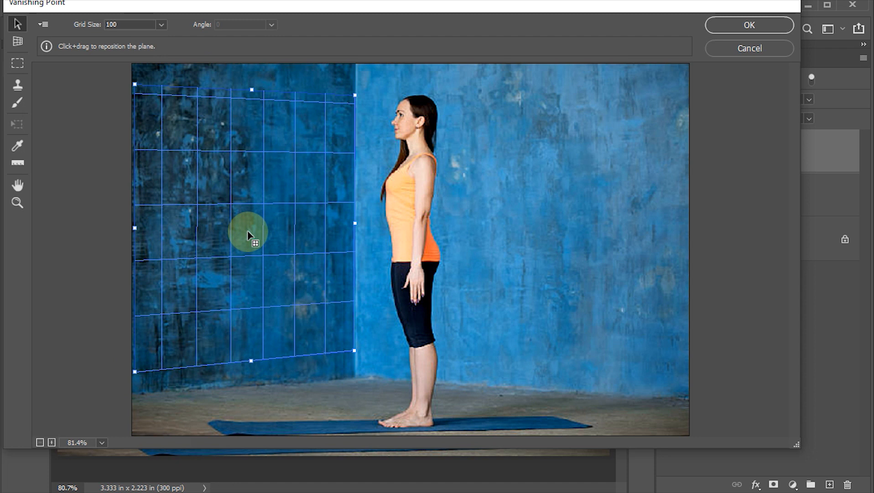
pyautogui.moveTo(356, 353); pyautogui.dragTo(355, 339)
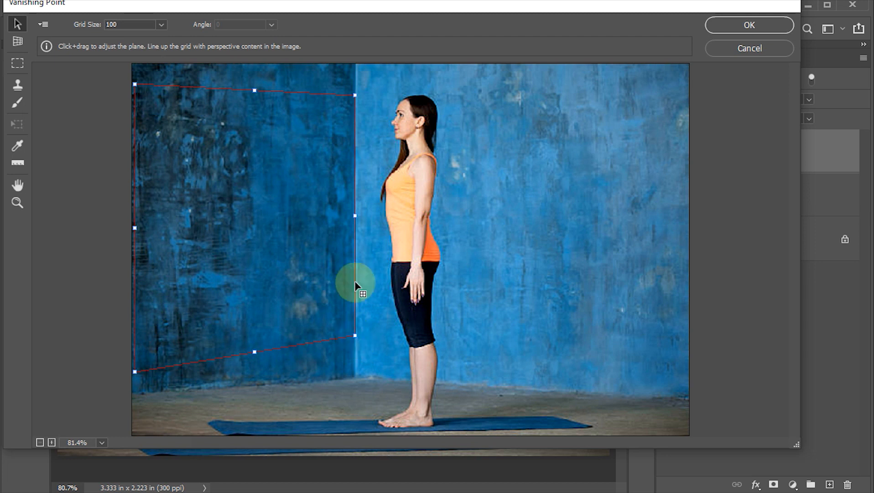
pyautogui.moveTo(355, 338); pyautogui.dragTo(357, 357)
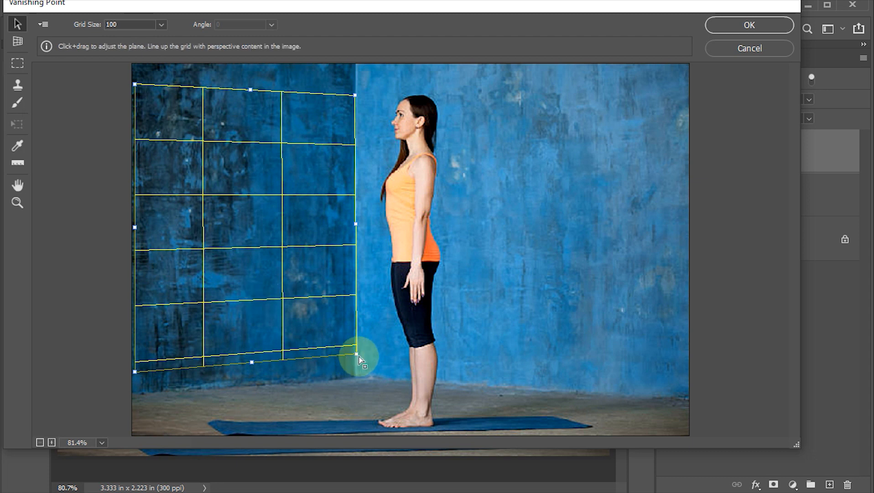
pyautogui.moveTo(356, 355); pyautogui.dragTo(356, 365)
pyautogui.moveTo(135, 372); pyautogui.dragTo(136, 376)
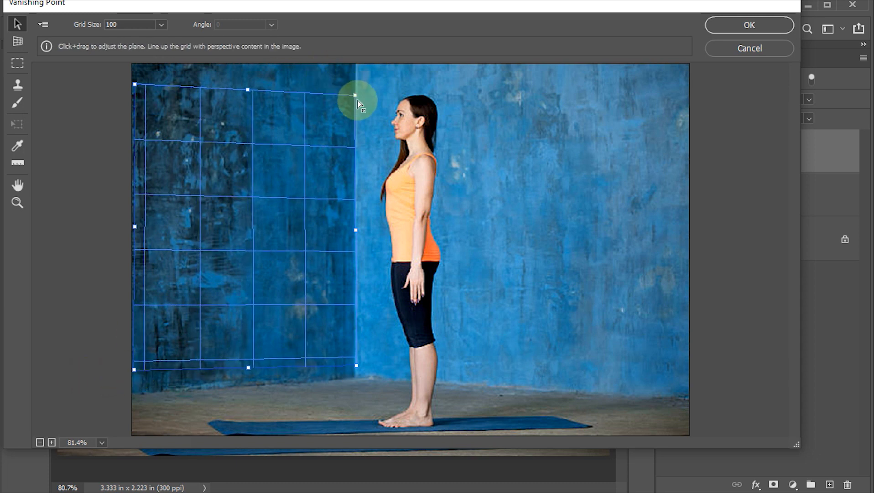
pyautogui.moveTo(356, 98); pyautogui.dragTo(355, 106)
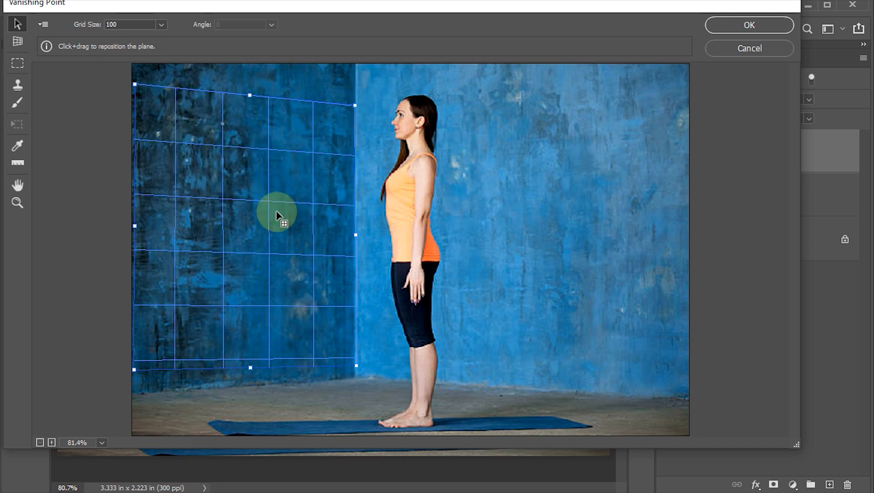
# Step: Pull a connected perpendicular plane from the left plane's inner edge across the light wall behind the woman
pyautogui.click(19, 43)
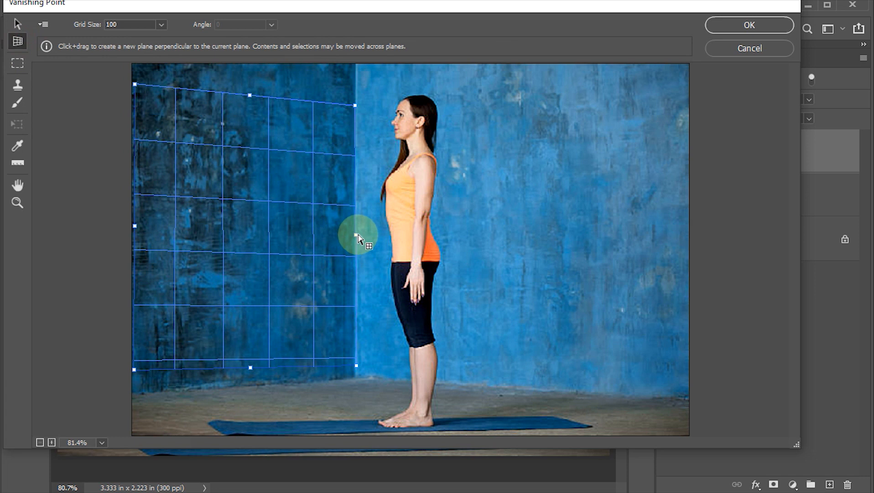
pyautogui.press('alt')
pyautogui.moveTo(357, 235); pyautogui.dragTo(574, 248)
pyautogui.press('v')
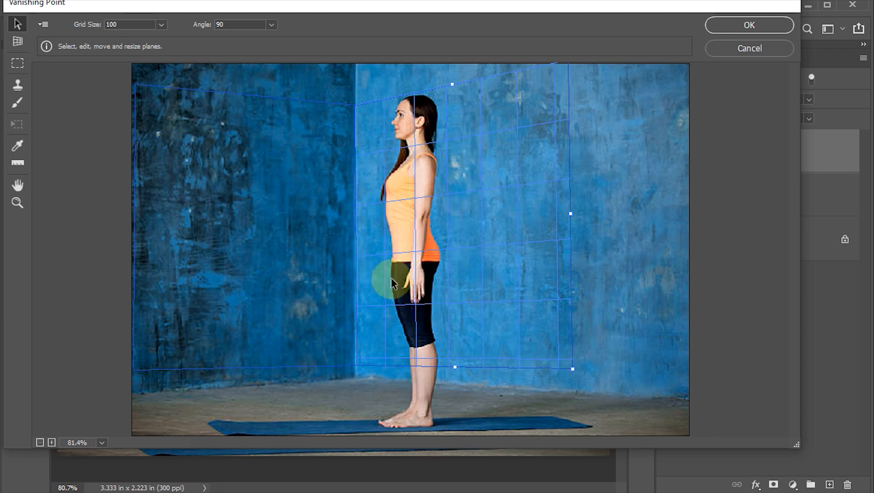
# Step: Paste the copied lettering into Vanishing Point and place it across both wall planes so it wraps around the room corner
pyautogui.press('alt')
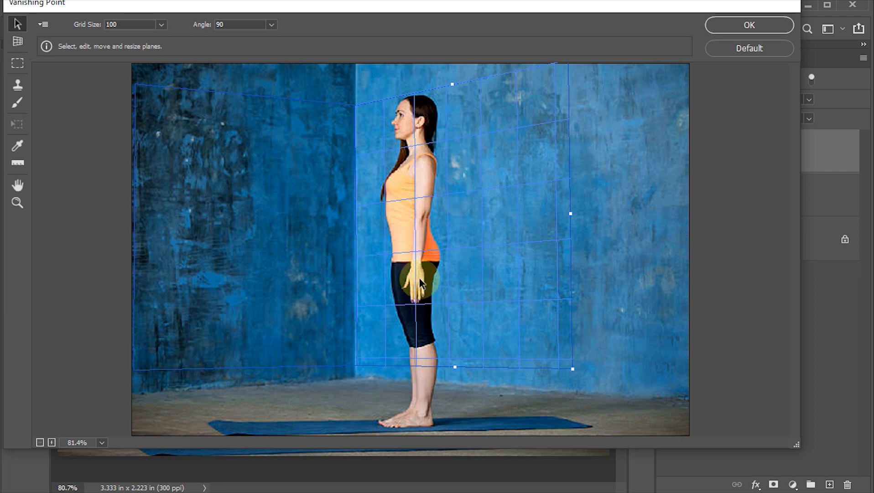
pyautogui.hotkey('ctrl', 'v')
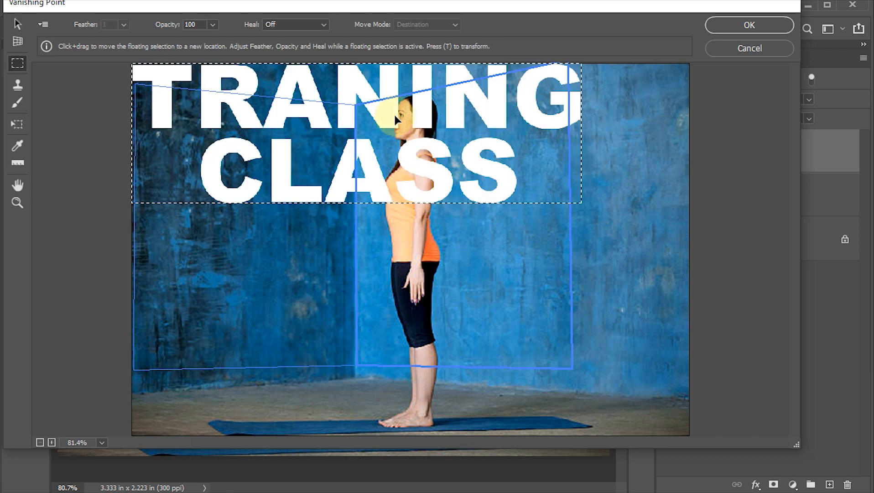
pyautogui.moveTo(390, 107); pyautogui.dragTo(392, 188)
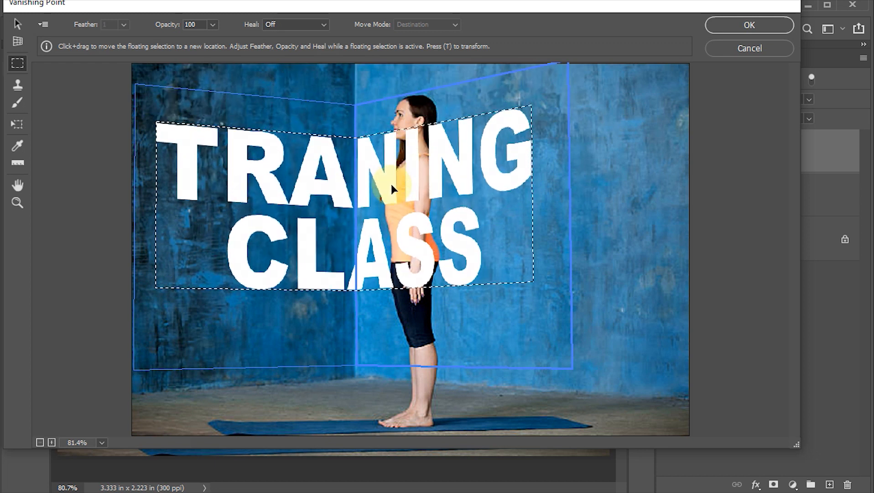
# Step: Scale the lettering down slightly, shift it further onto the light wall, and apply the Vanishing Point filter
pyautogui.press('t')
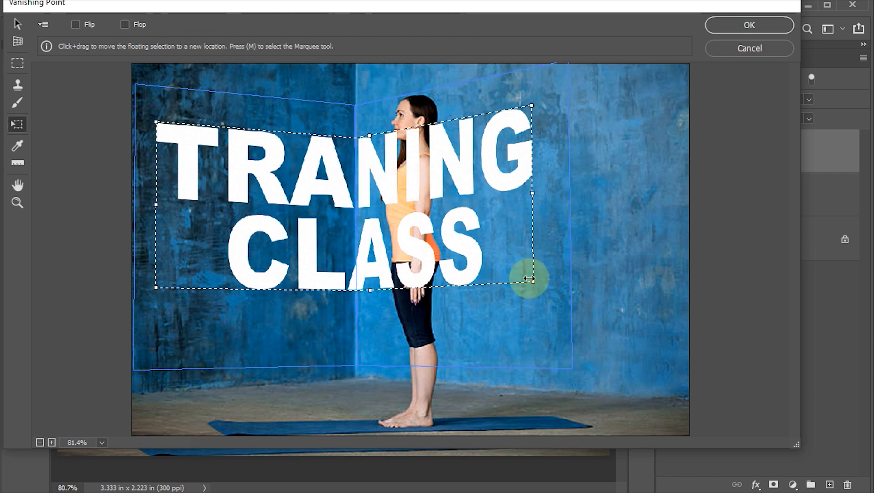
pyautogui.moveTo(533, 283)
pyautogui.mouseDown()
pyautogui.moveTo(488, 254)
pyautogui.moveTo(543, 295)
pyautogui.moveTo(524, 274)
pyautogui.mouseUp()
pyautogui.moveTo(454, 236); pyautogui.dragTo(477, 244)
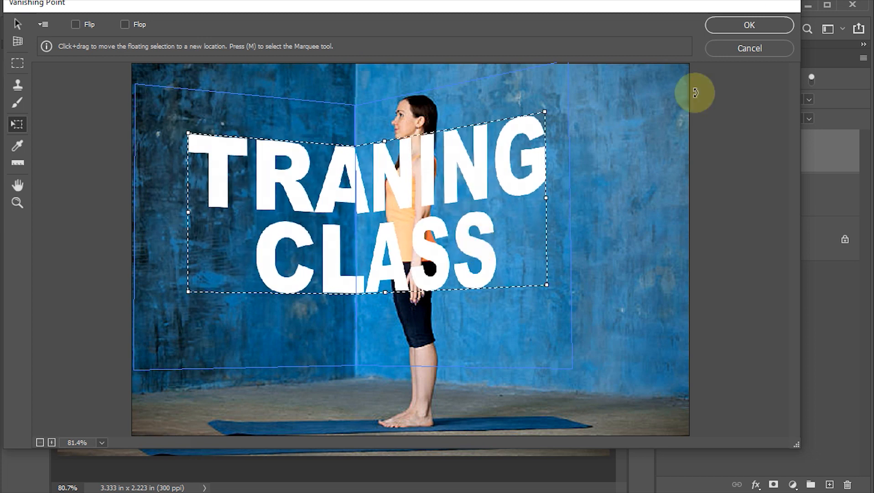
pyautogui.click(773, 25)
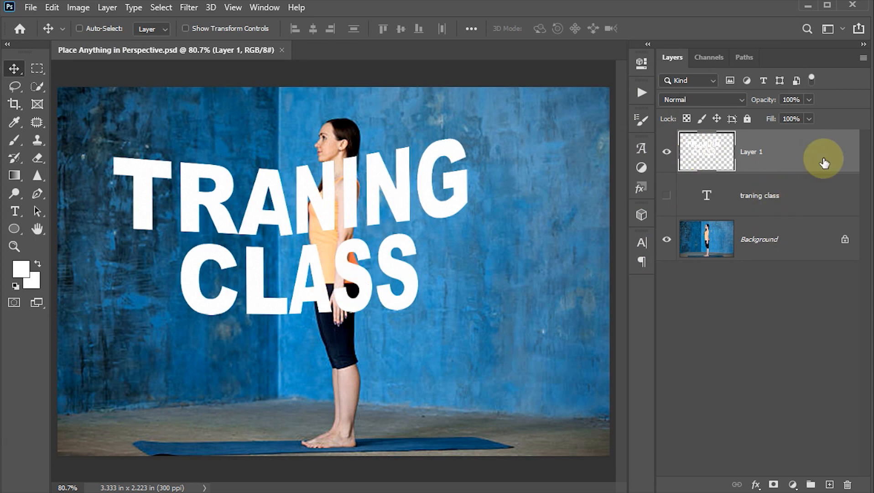
# Step: In Layer 1's blending options, split the Gray Blend If shadow range of the underlying layer at 27 / 70
pyautogui.doubleClick(825, 163)
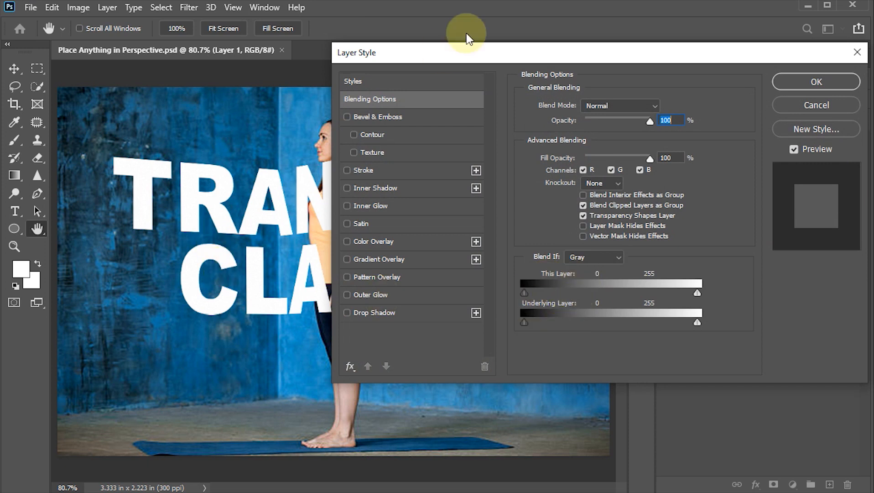
pyautogui.moveTo(479, 56); pyautogui.dragTo(554, 11)
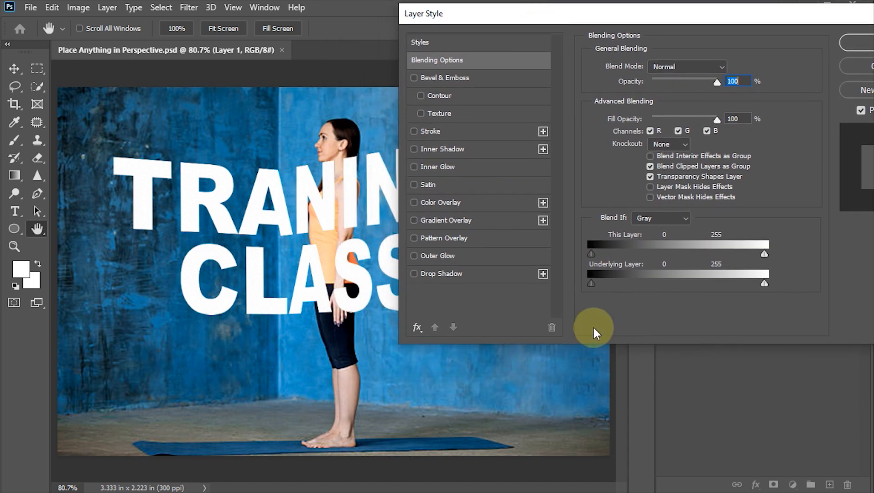
pyautogui.moveTo(592, 282)
pyautogui.mouseDown()
pyautogui.moveTo(614, 284)
pyautogui.moveTo(604, 283)
pyautogui.mouseUp()
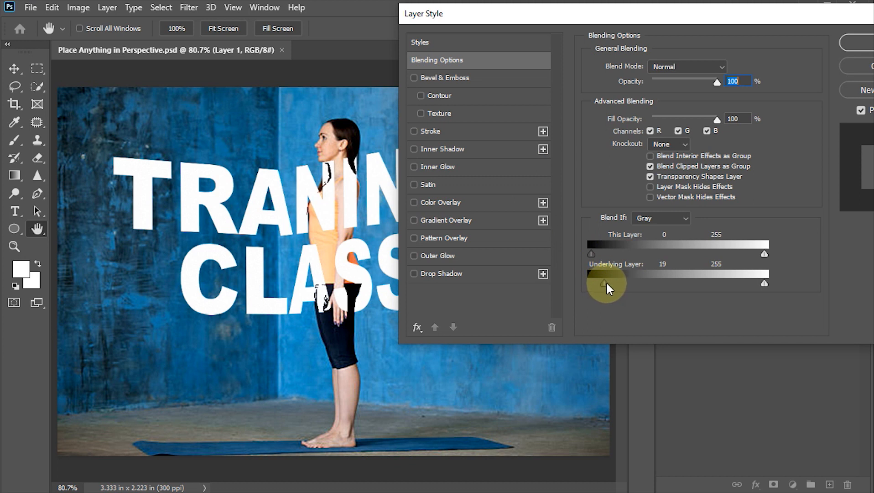
pyautogui.moveTo(607, 281); pyautogui.dragTo(634, 282)
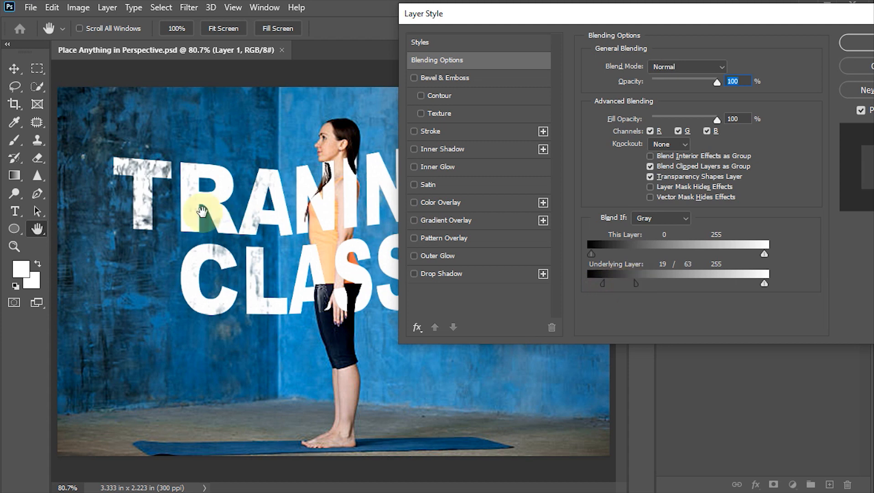
pyautogui.moveTo(539, 16); pyautogui.dragTo(584, 31)
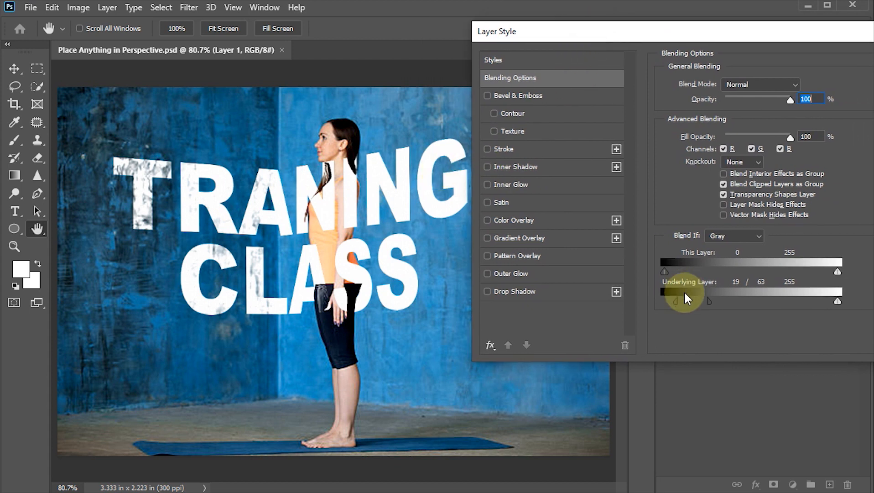
pyautogui.moveTo(677, 300); pyautogui.dragTo(712, 298)
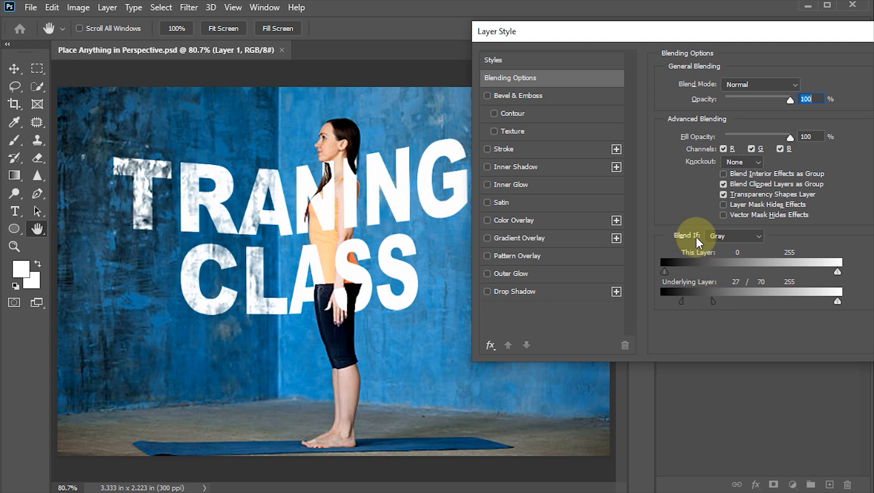
# Step: Set the Blue Blend If range of the underlying layer to 0 / 29 and 180 / 241, apply the layer style, and save
pyautogui.click(755, 236)
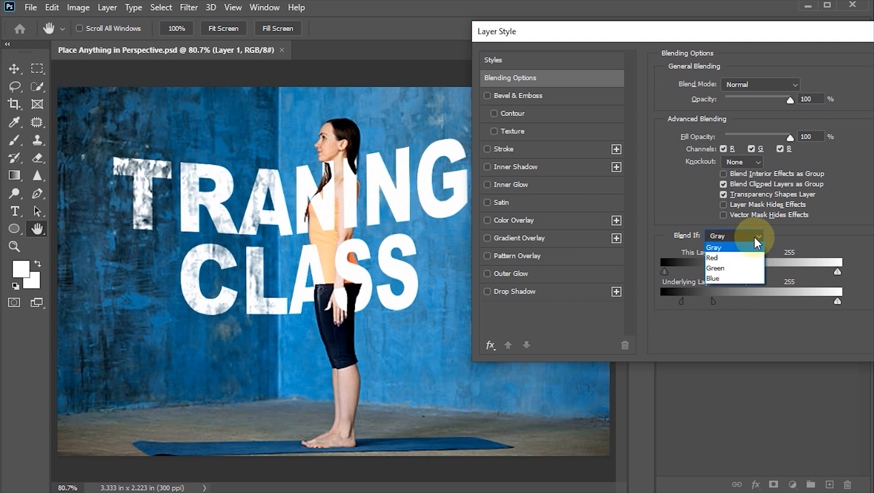
pyautogui.click(716, 278)
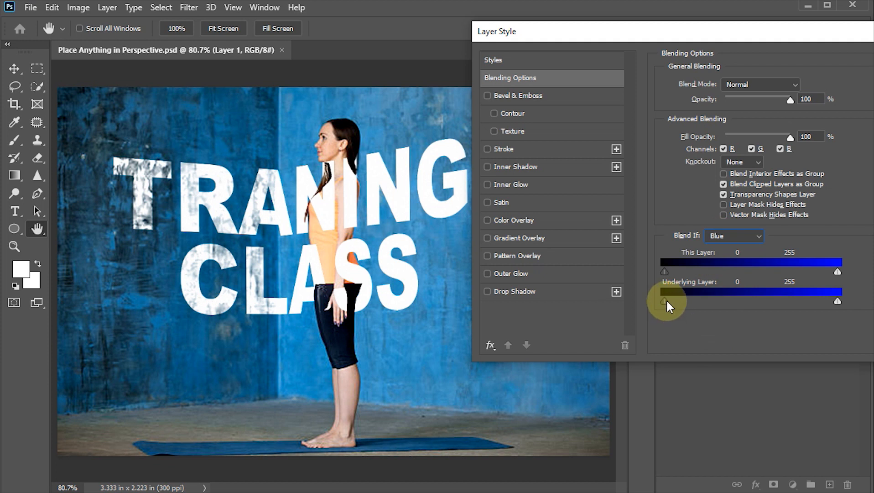
pyautogui.moveTo(666, 299); pyautogui.dragTo(685, 299)
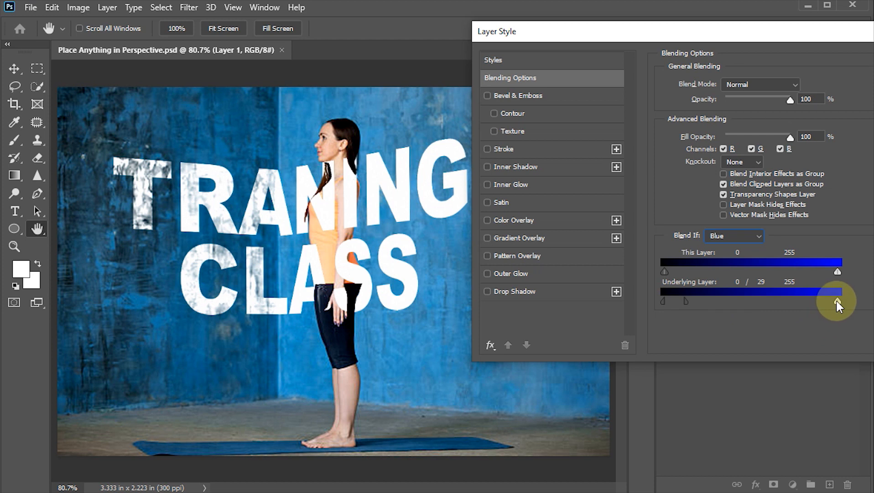
pyautogui.moveTo(837, 301); pyautogui.dragTo(834, 301)
pyautogui.moveTo(832, 303); pyautogui.dragTo(786, 301)
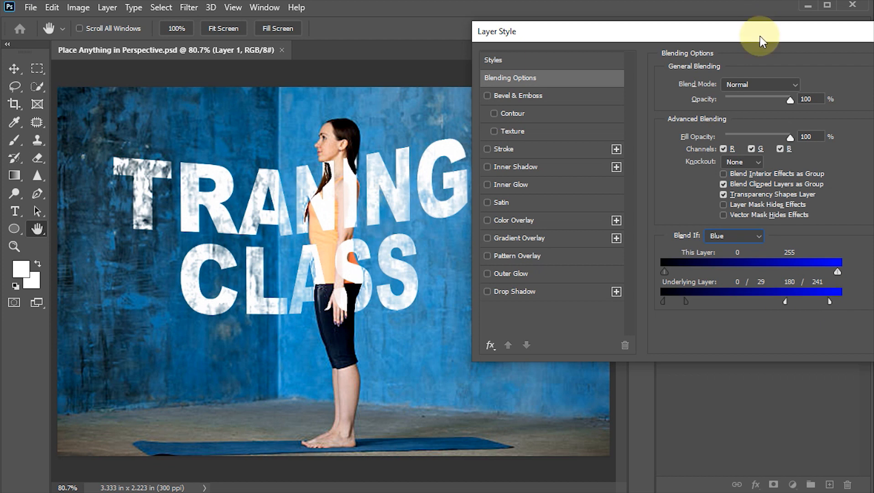
pyautogui.moveTo(757, 41); pyautogui.dragTo(715, 49)
pyautogui.moveTo(793, 38); pyautogui.dragTo(739, 42)
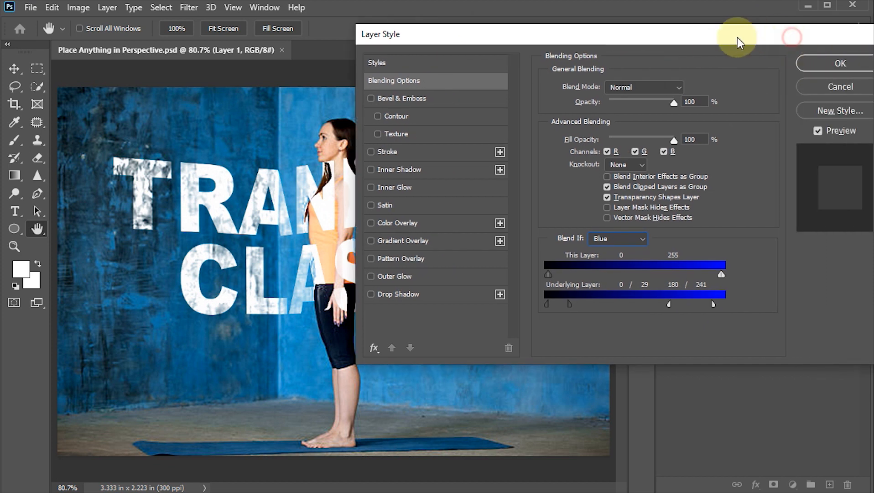
pyautogui.click(822, 63)
pyautogui.hotkey('ctrl', 's')
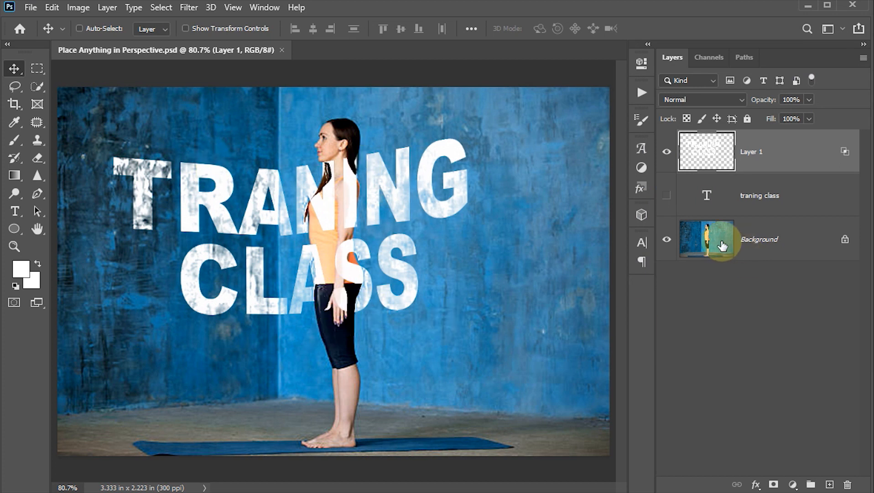
# Step: Select the woman on the Background layer with Select Subject and invert the selection
pyautogui.click(723, 246)
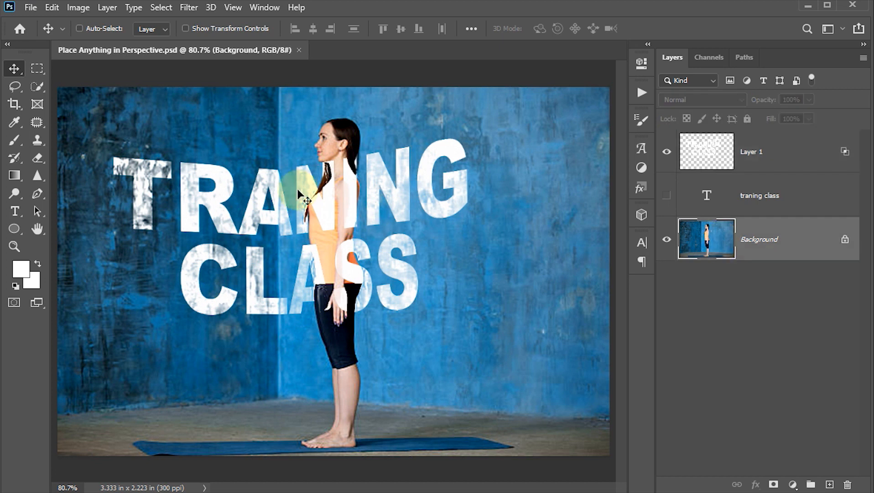
pyautogui.click(163, 8)
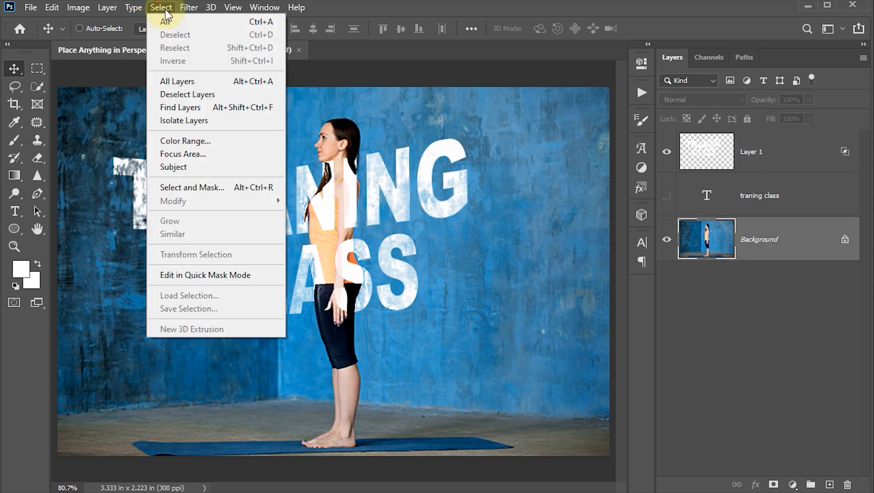
pyautogui.click(181, 167)
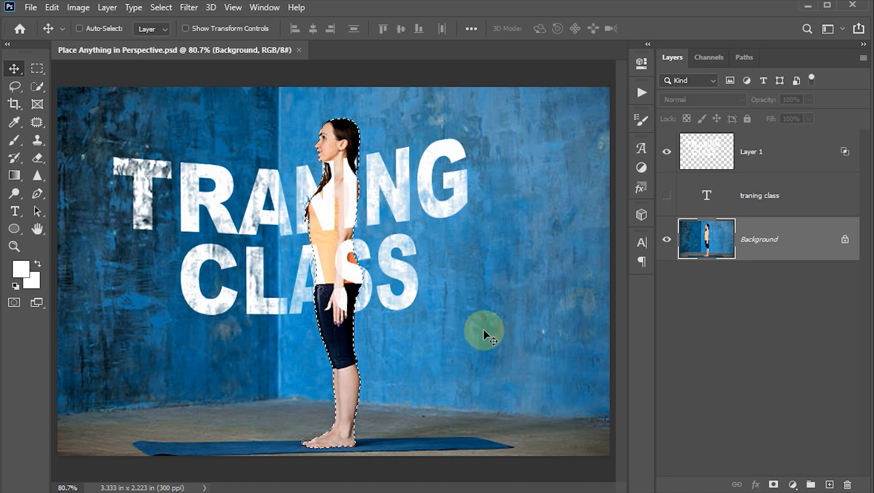
pyautogui.press('ctrl')
pyautogui.hotkey('ctrl', 'shift', 'i')
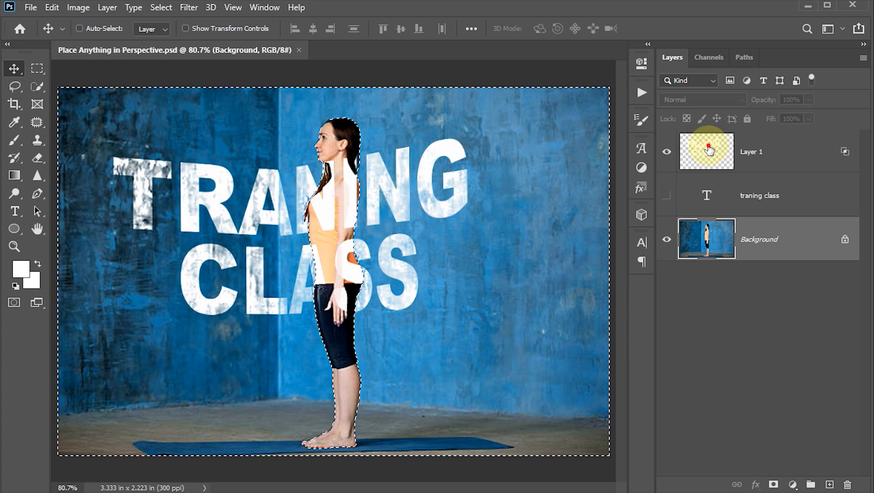
# Step: Add a layer mask to Layer 1 from the inverted selection and save the document
pyautogui.click(709, 149)
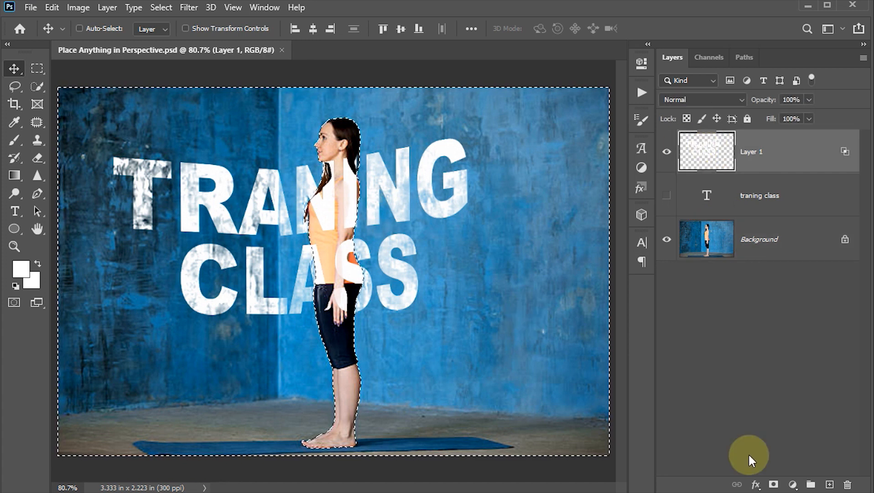
pyautogui.click(773, 484)
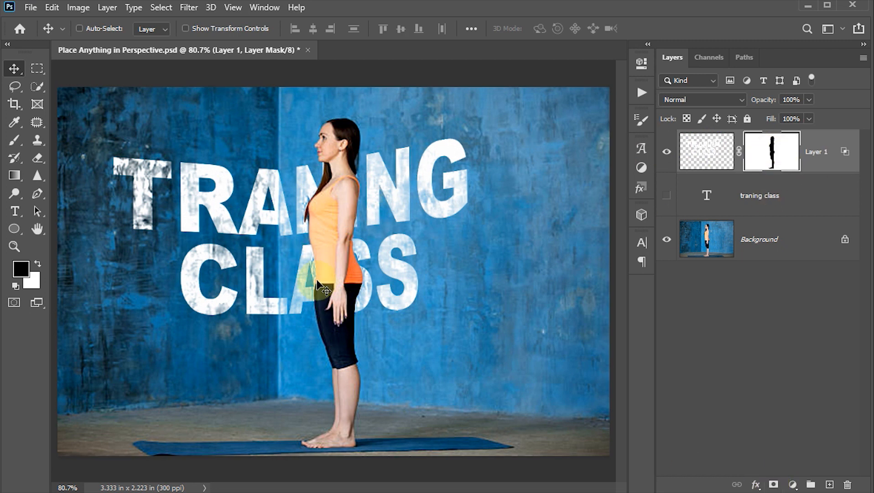
pyautogui.hotkey('ctrl', 's')
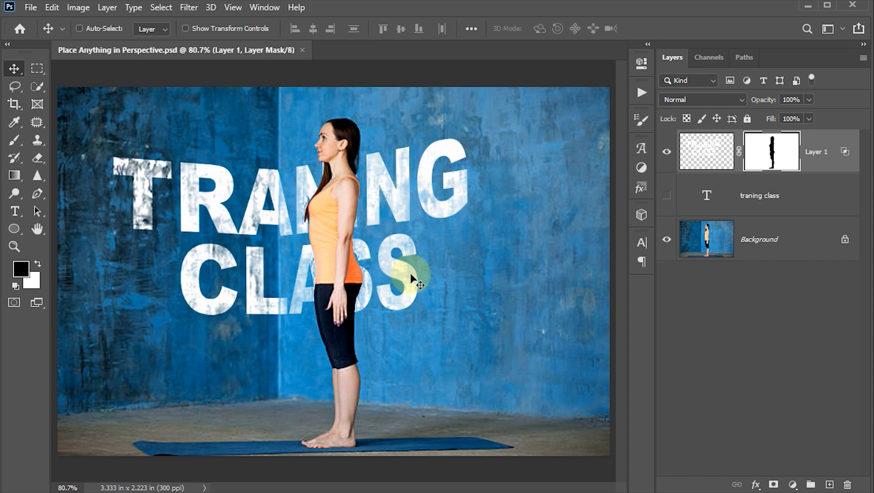
# Step: Hide the interface panels and examine the finished image at a larger size
pyautogui.press('Tab')
pyautogui.moveTo(508, 259); pyautogui.dragTo(518, 279)
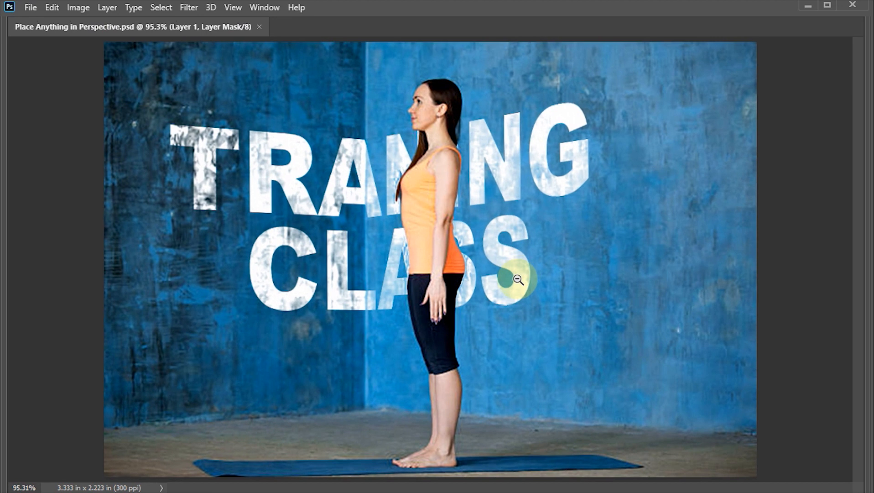